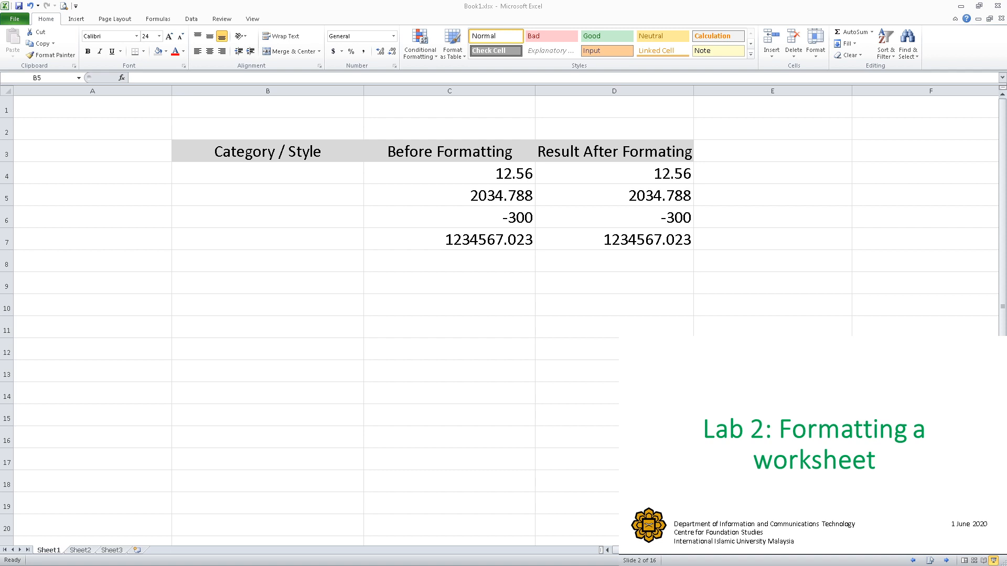
Advance the slides to the Format Numbers topic and view the list of available number formats without applying one.
{"action": "left_click", "coordinate": [920, 479]}
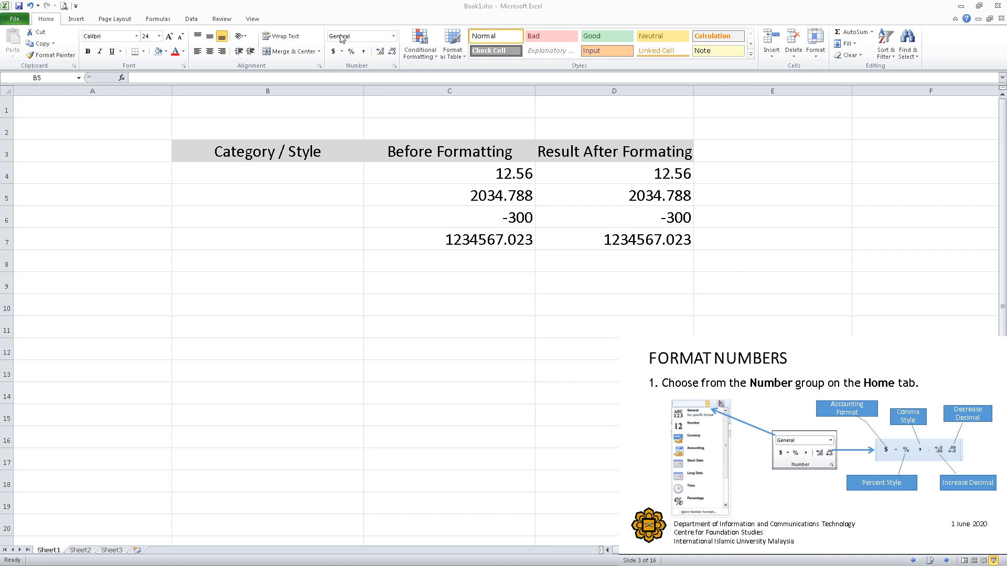
{"action": "left_click", "coordinate": [394, 38]}
{"action": "left_click", "coordinate": [394, 37]}
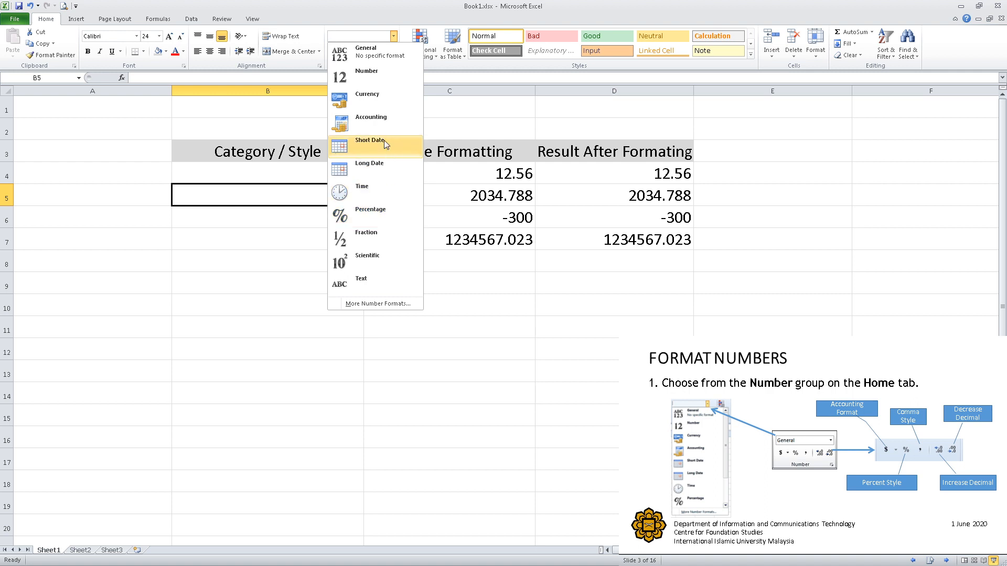
{"action": "left_click", "coordinate": [469, 257]}
{"action": "left_click", "coordinate": [474, 174]}
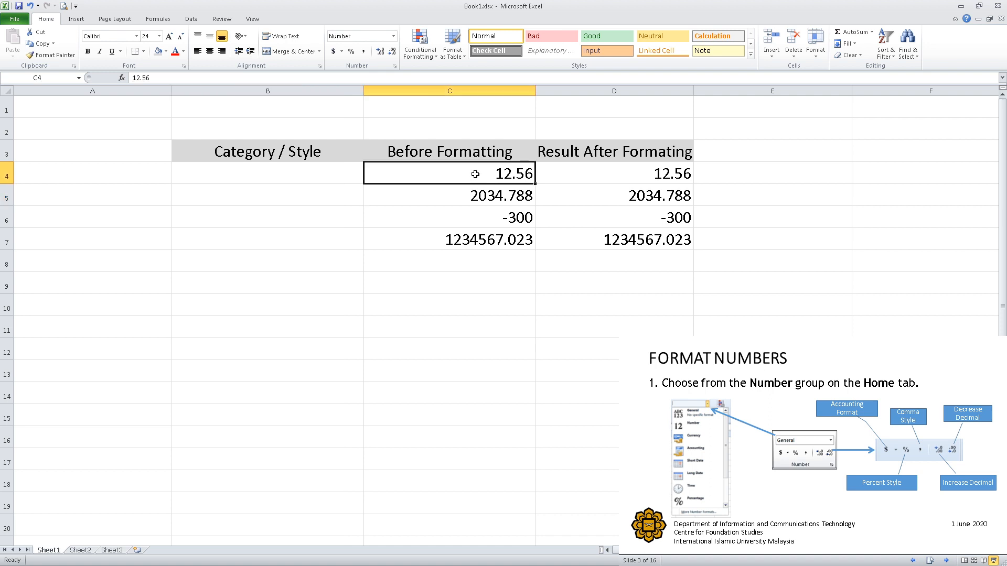
Advance to the Format Cells slide, view the Number category options for cell D4, and close the dialog without changes.
{"action": "left_click", "coordinate": [875, 483]}
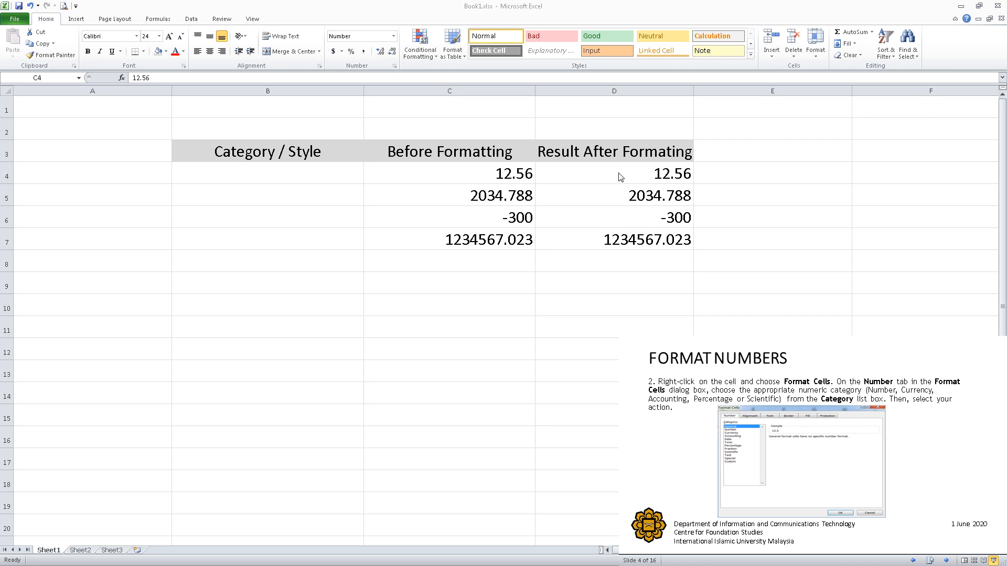
{"action": "left_click", "coordinate": [554, 178]}
{"action": "left_click", "coordinate": [594, 179]}
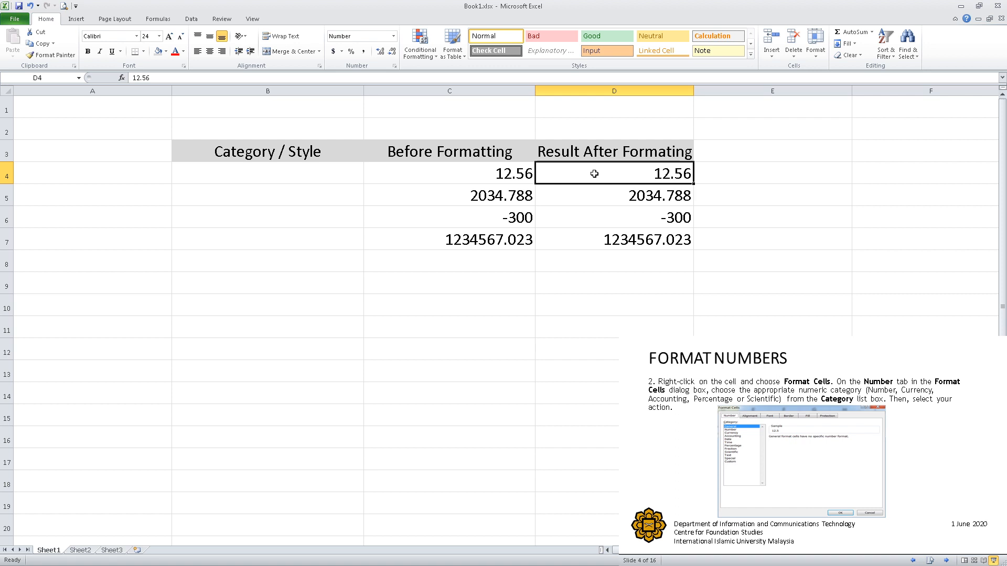
{"action": "right_click", "coordinate": [593, 176]}
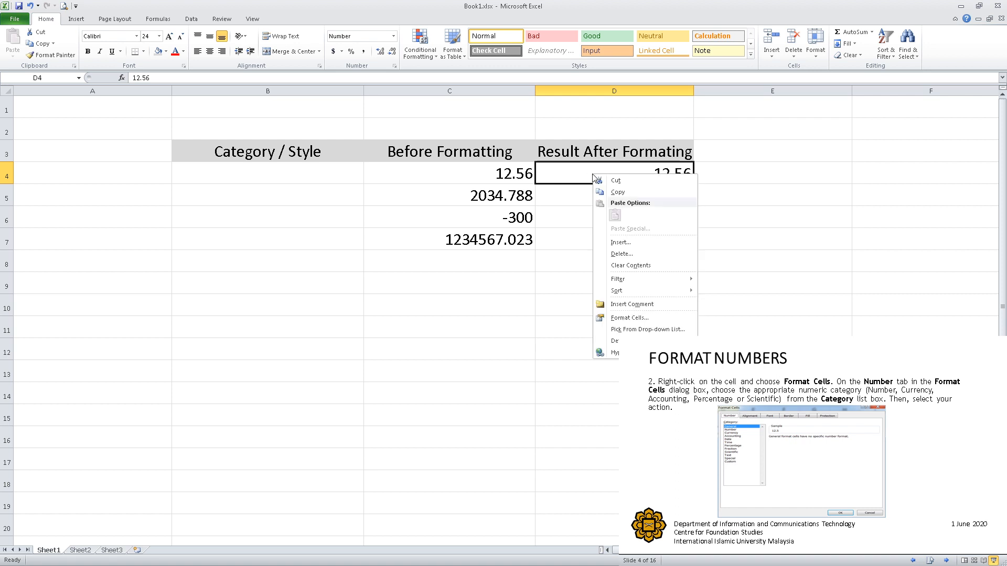
{"action": "left_click", "coordinate": [638, 319]}
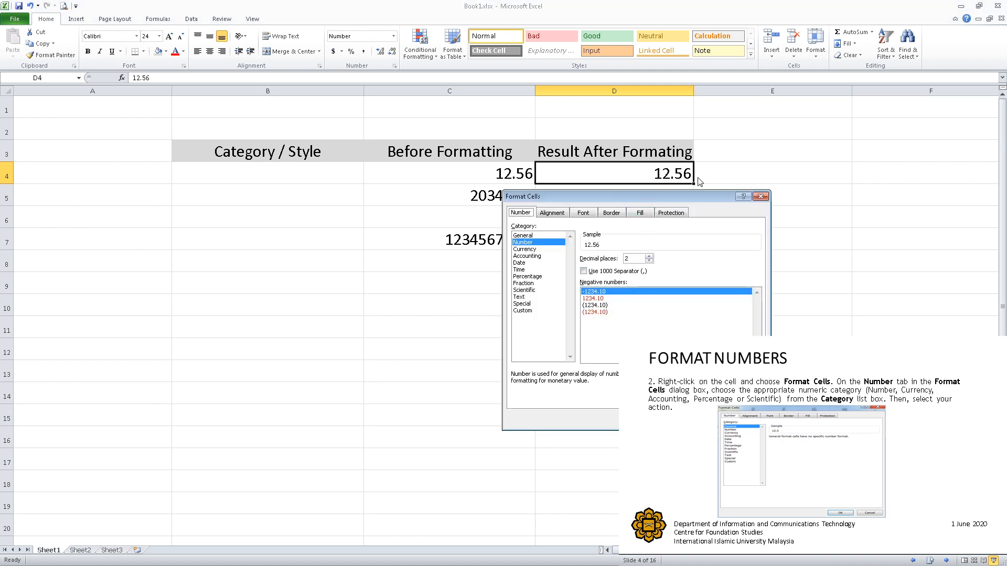
{"action": "left_click_drag", "start_coordinate": [779, 130], "coordinate": [814, 107]}
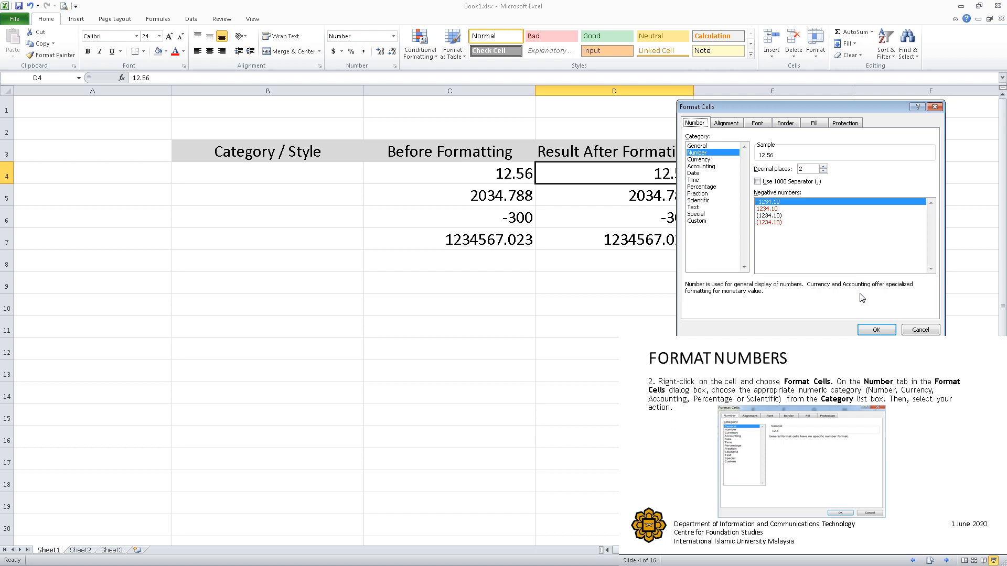
{"action": "left_click", "coordinate": [875, 329]}
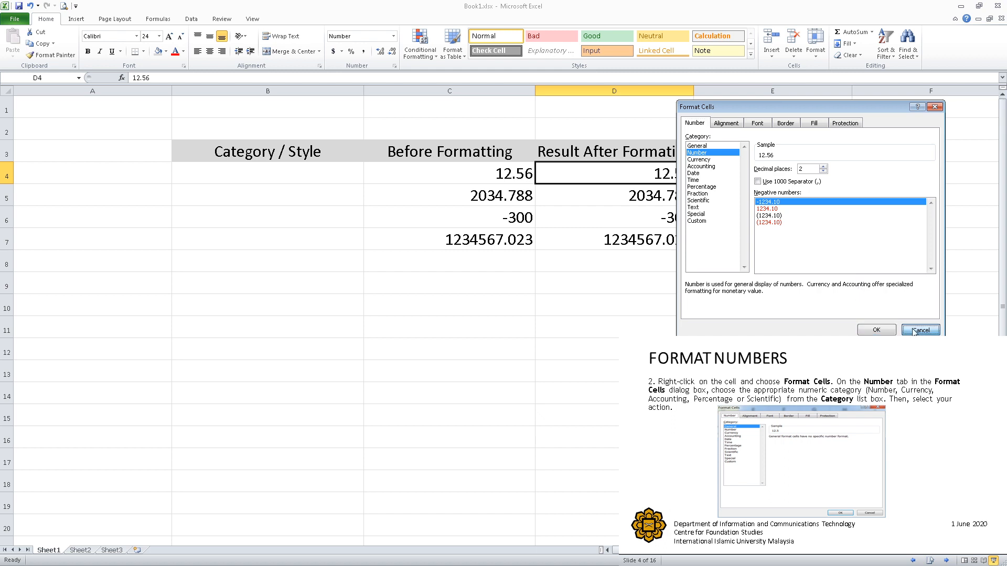
{"action": "left_click", "coordinate": [714, 194]}
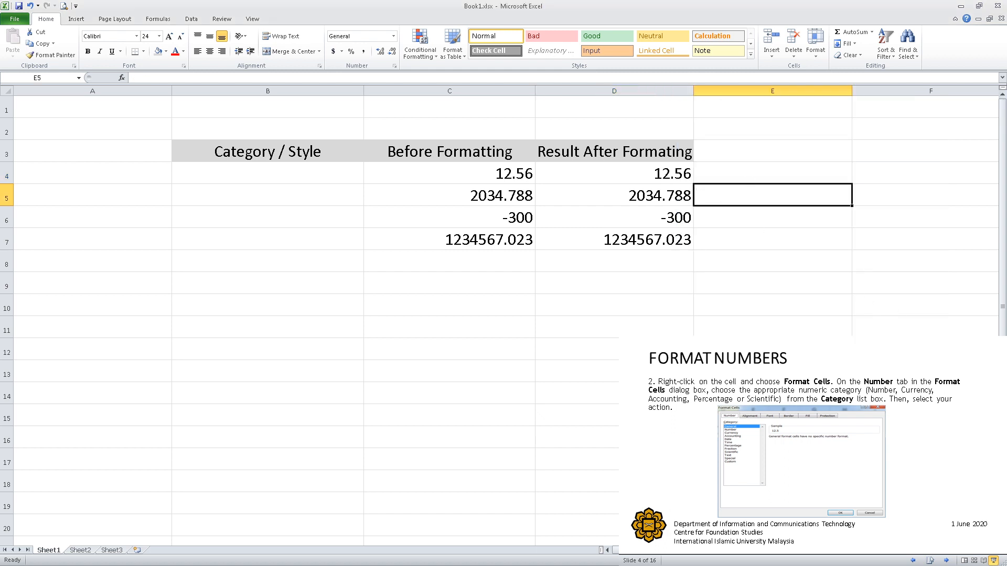
Advance to the formatting examples slide and enter "Number," in cell B4 under Category / Style.
{"action": "left_click", "coordinate": [939, 504]}
{"action": "left_click", "coordinate": [947, 506]}
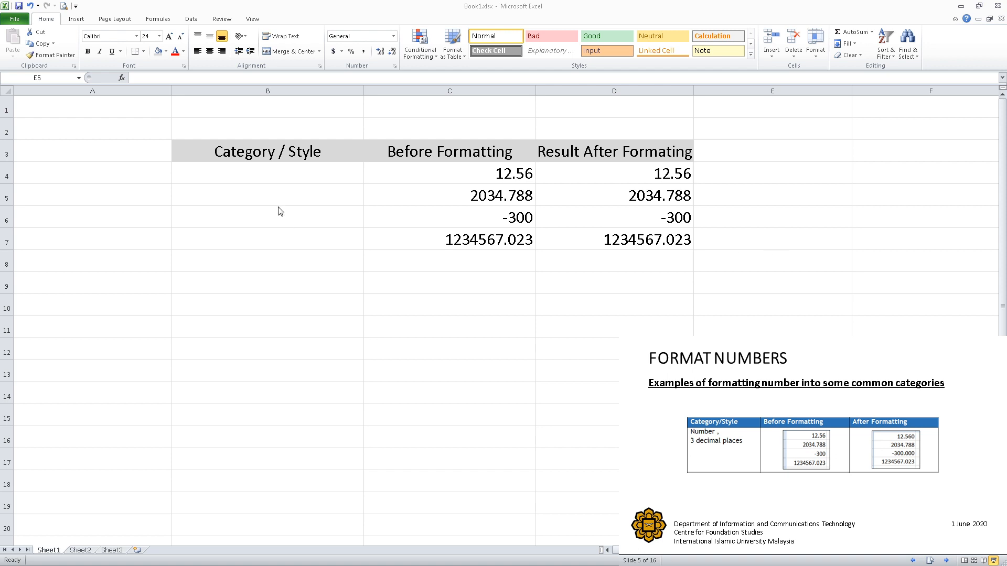
{"action": "left_click", "coordinate": [262, 174]}
{"action": "left_click", "coordinate": [261, 175]}
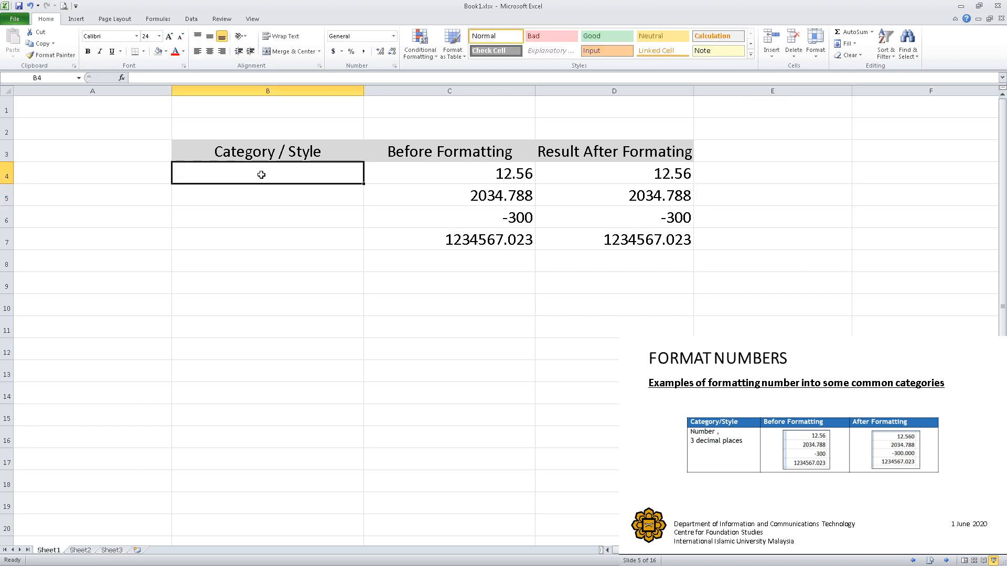
{"action": "type", "text": "Nu"}
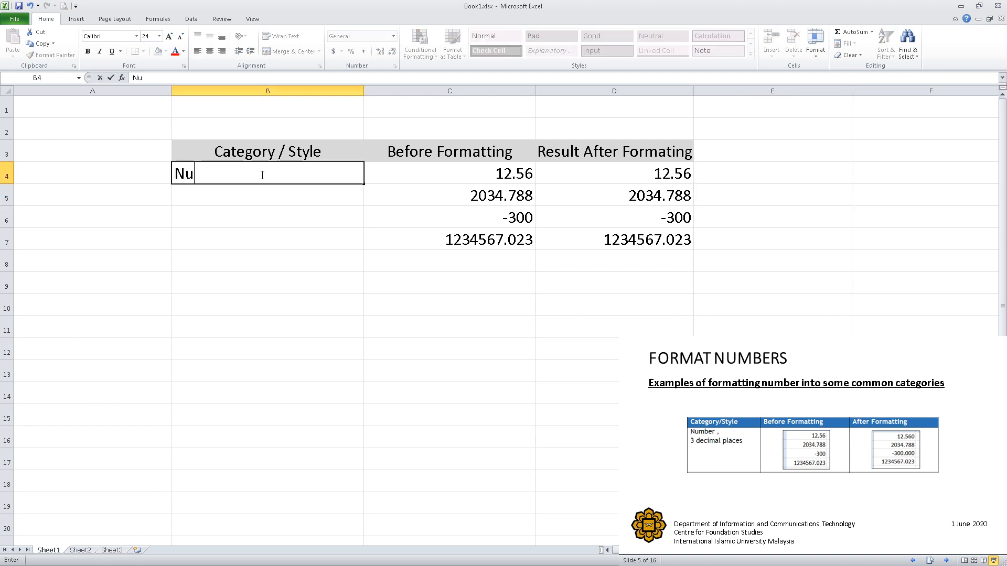
{"action": "type", "text": "mber"}
{"action": "left_click", "coordinate": [260, 195]}
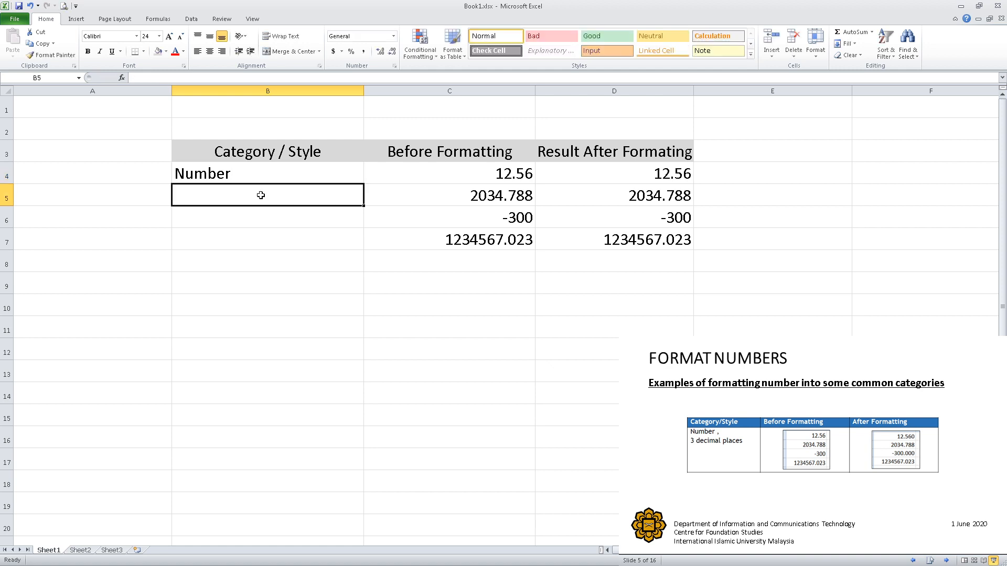
{"action": "left_click", "coordinate": [261, 175]}
{"action": "double_click", "coordinate": [283, 180]}
{"action": "type", "text": ","}
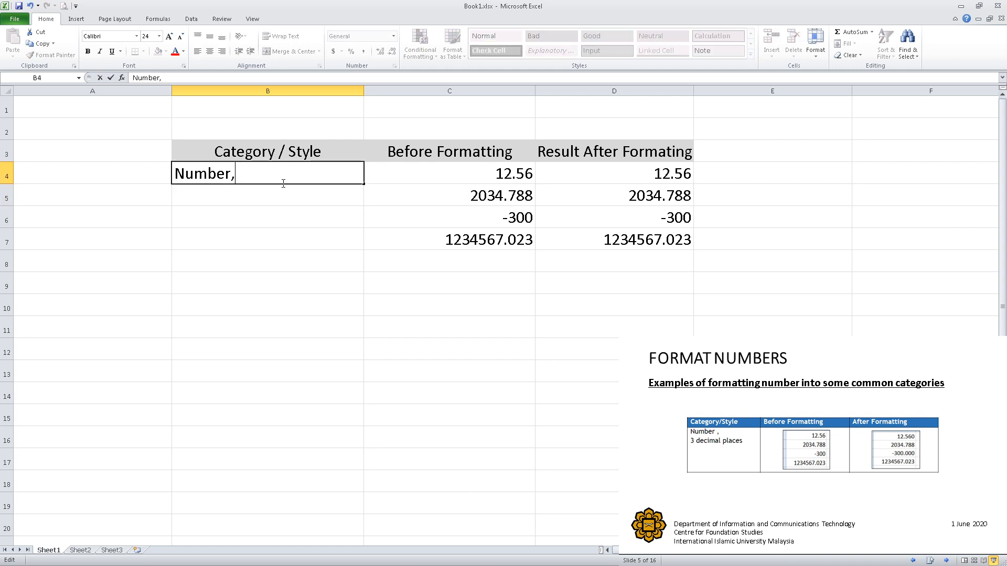
Enter "3 decimal places" in cell B5 under the Number label.
{"action": "left_click", "coordinate": [247, 198]}
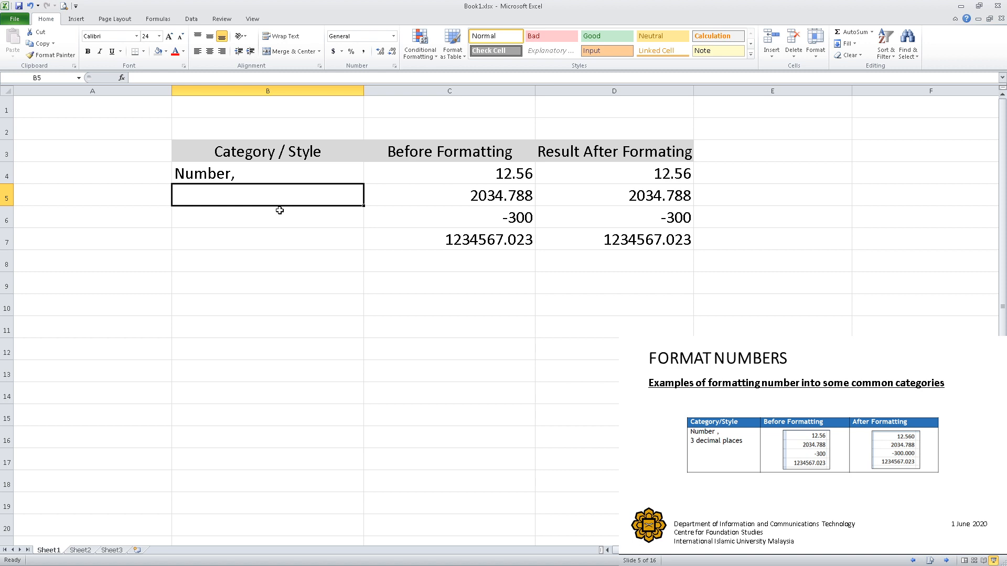
{"action": "type", "text": "3"}
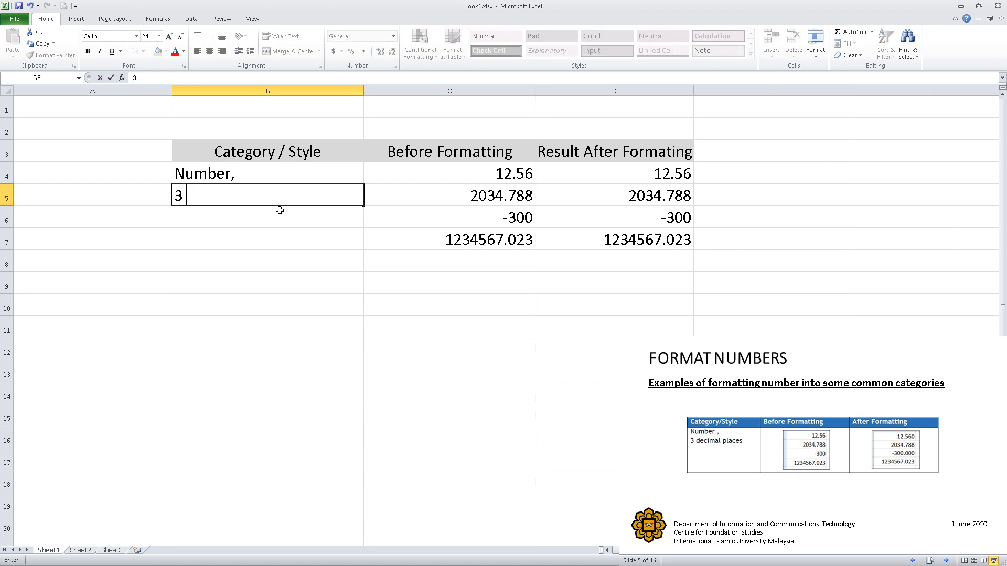
{"action": "type", "text": " decimal "}
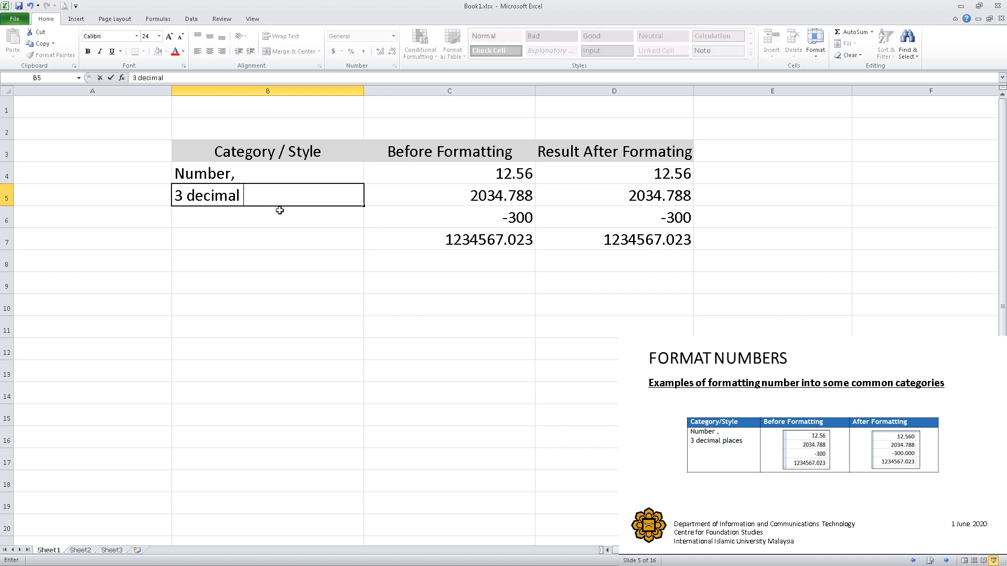
{"action": "type", "text": "places"}
{"action": "left_click", "coordinate": [553, 91]}
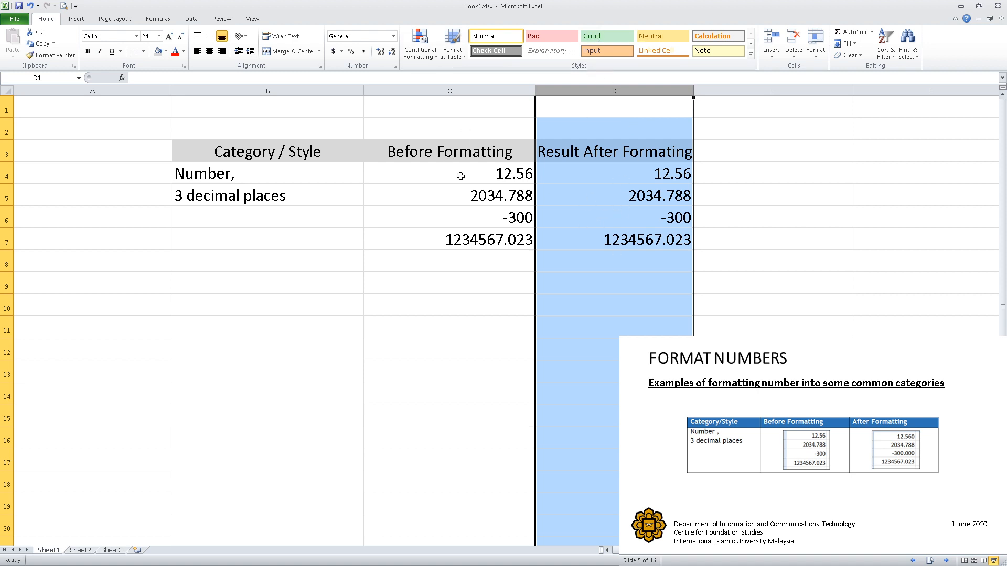
{"action": "left_click_drag", "start_coordinate": [460, 176], "coordinate": [463, 234]}
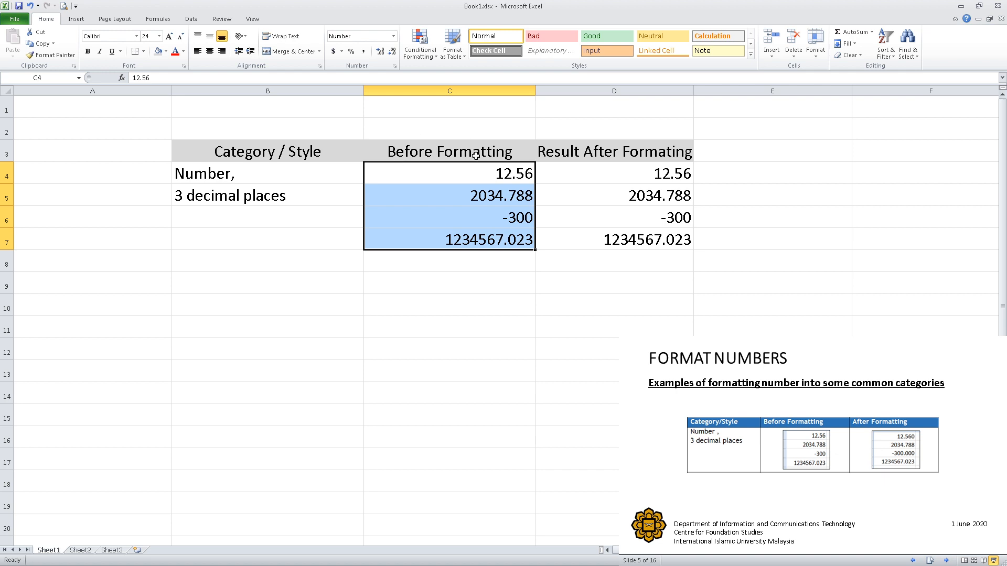
{"action": "left_click", "coordinate": [624, 175]}
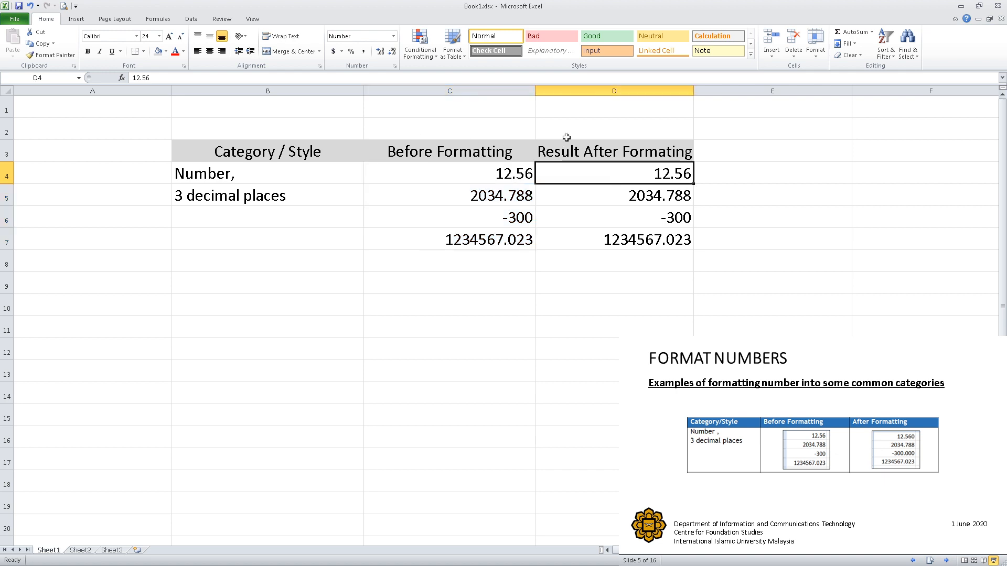
{"action": "left_click", "coordinate": [582, 92]}
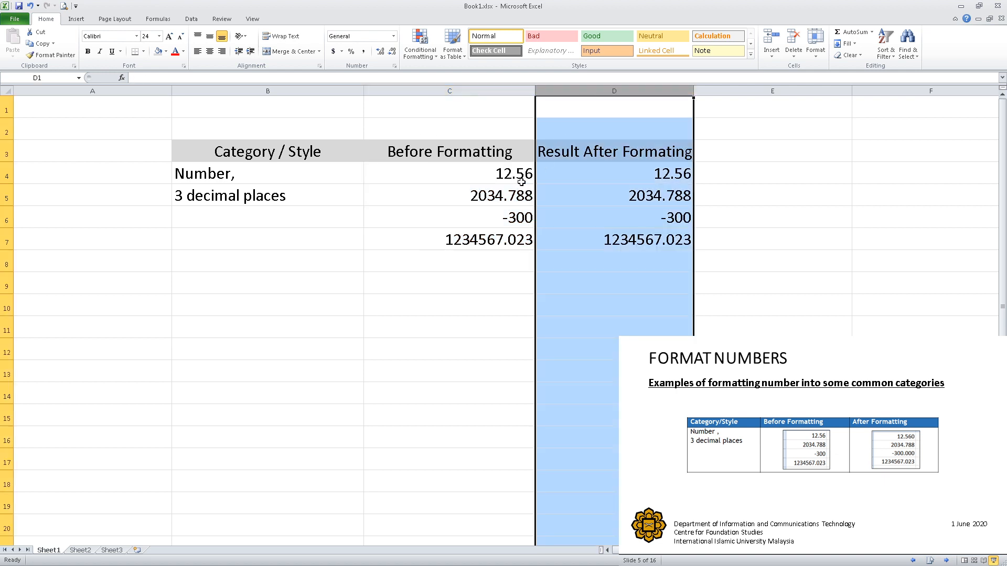
{"action": "left_click", "coordinate": [587, 179]}
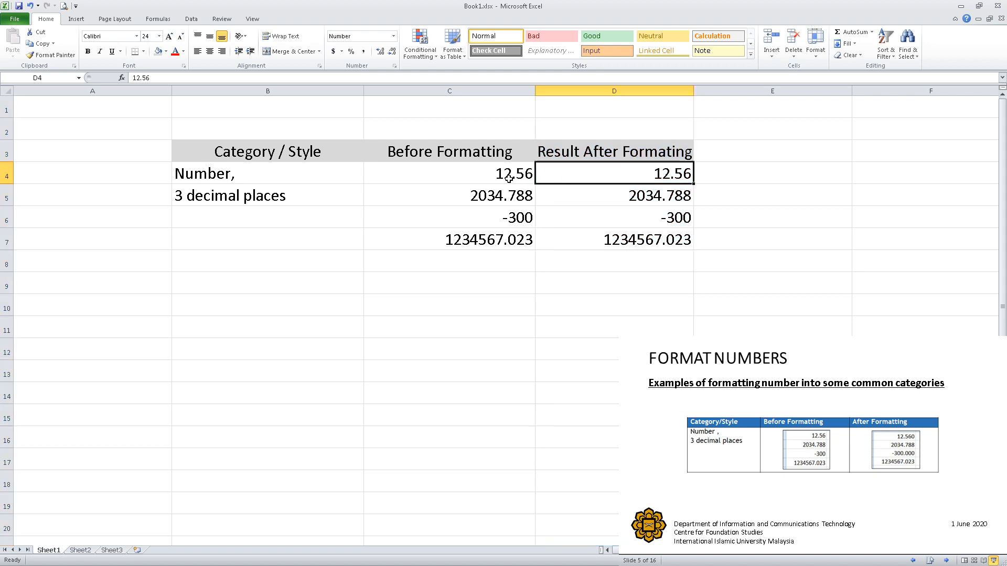
{"action": "left_click", "coordinate": [481, 180]}
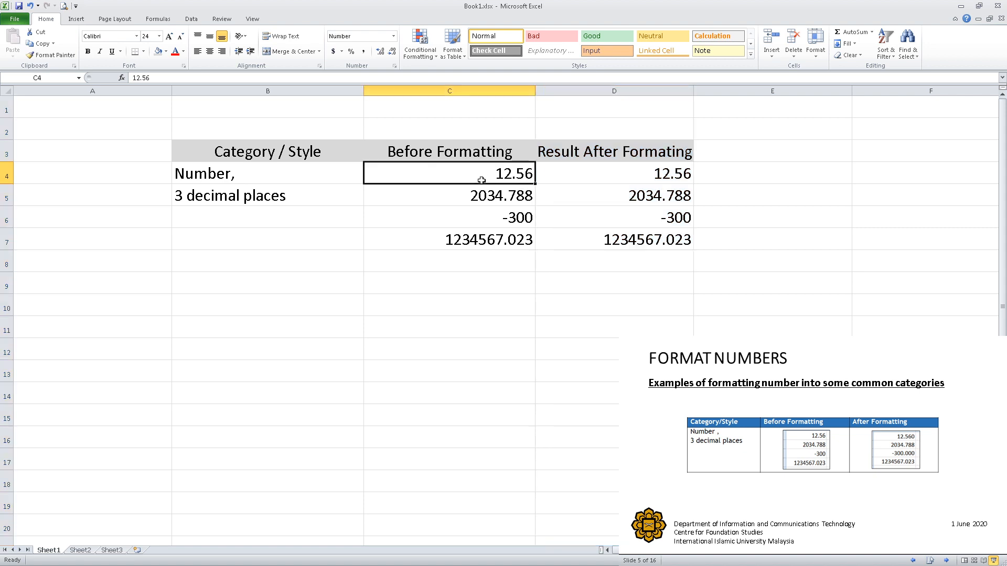
Apply the Number format to cell D4 and increase its decimals to three places.
{"action": "left_click", "coordinate": [612, 179]}
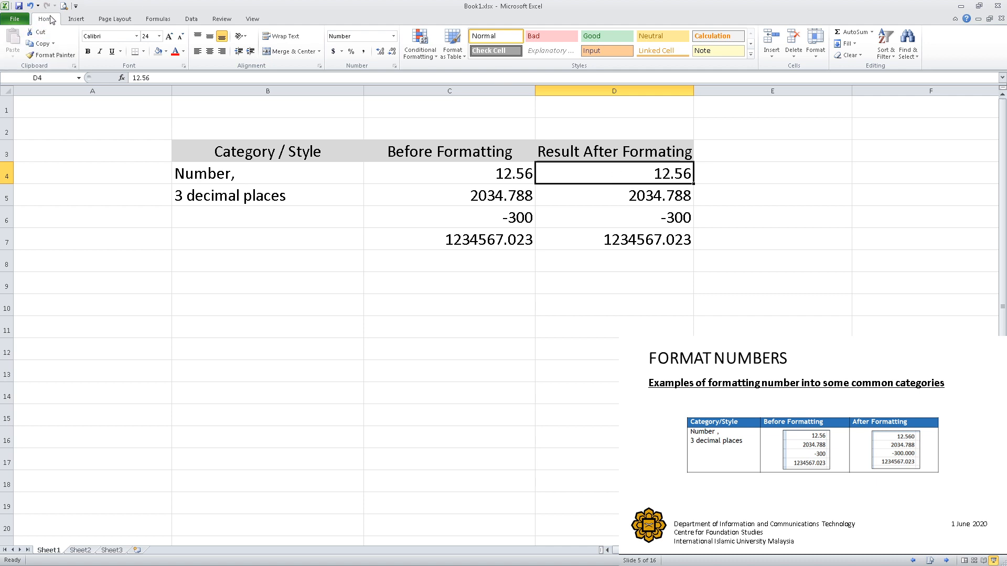
{"action": "left_click", "coordinate": [393, 36]}
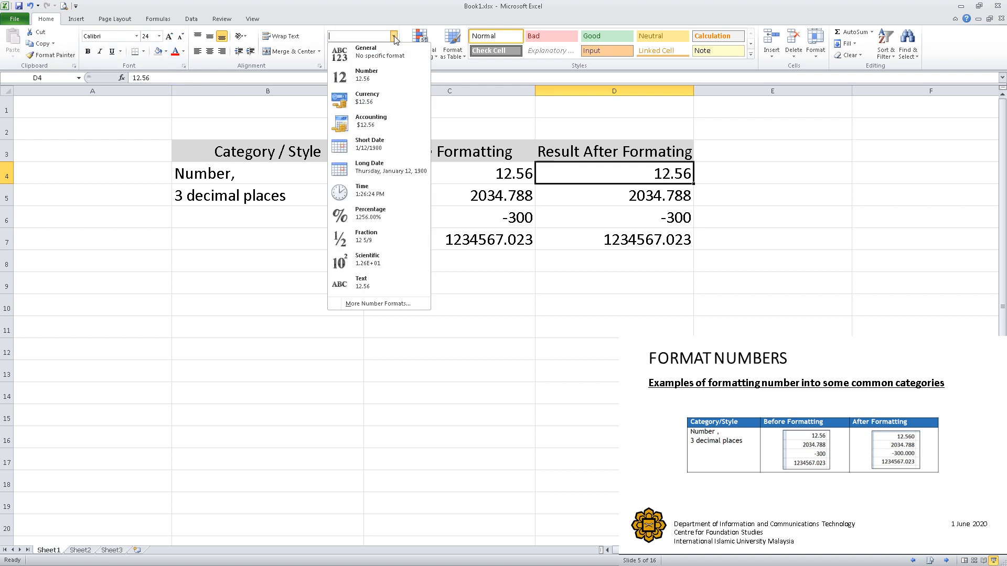
{"action": "left_click", "coordinate": [374, 74]}
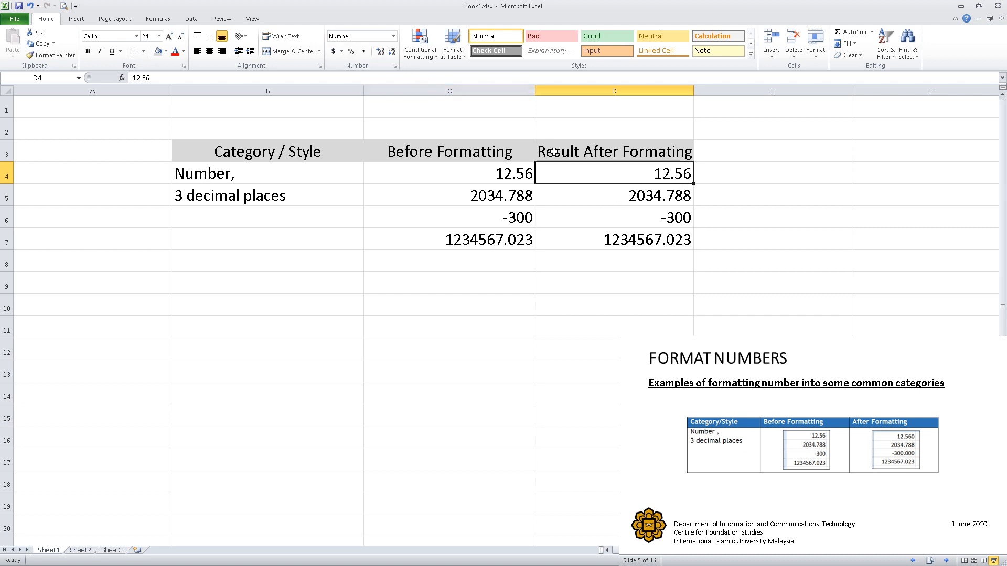
{"action": "left_click", "coordinate": [380, 53]}
Format cell D5 with the Number category and 3 decimal places through the Format Cells dialog.
{"action": "left_click", "coordinate": [582, 203]}
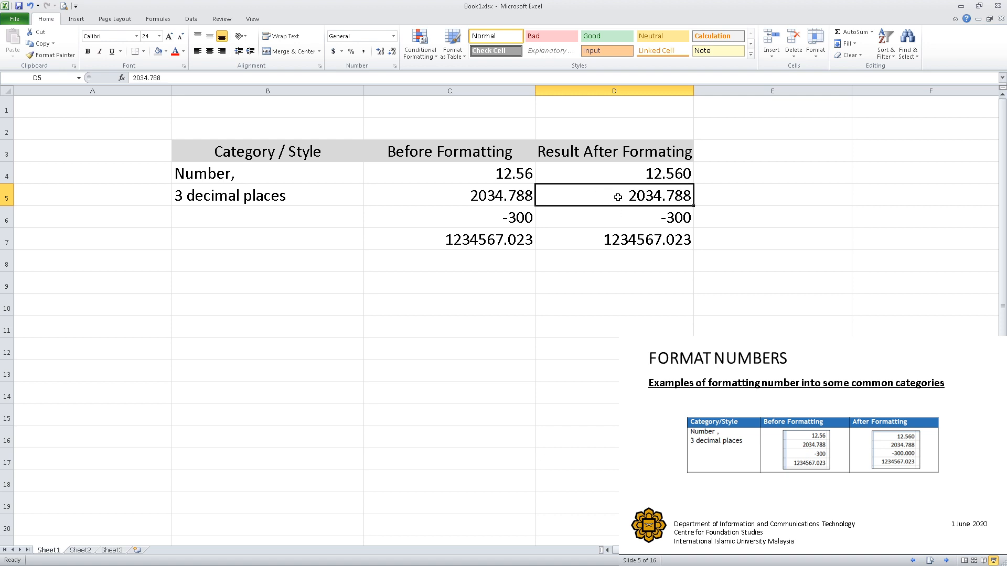
{"action": "right_click", "coordinate": [638, 200]}
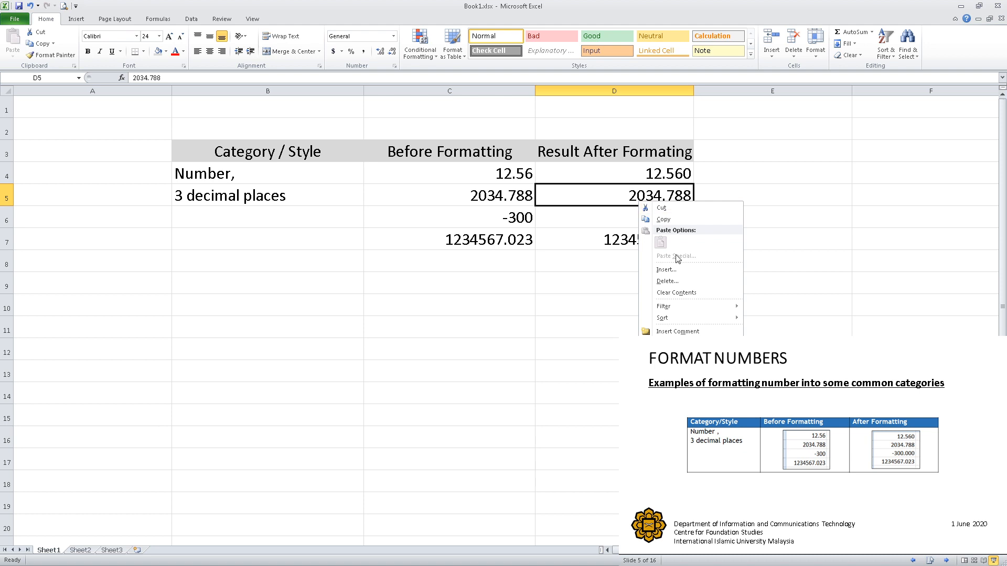
{"action": "left_click", "coordinate": [681, 346]}
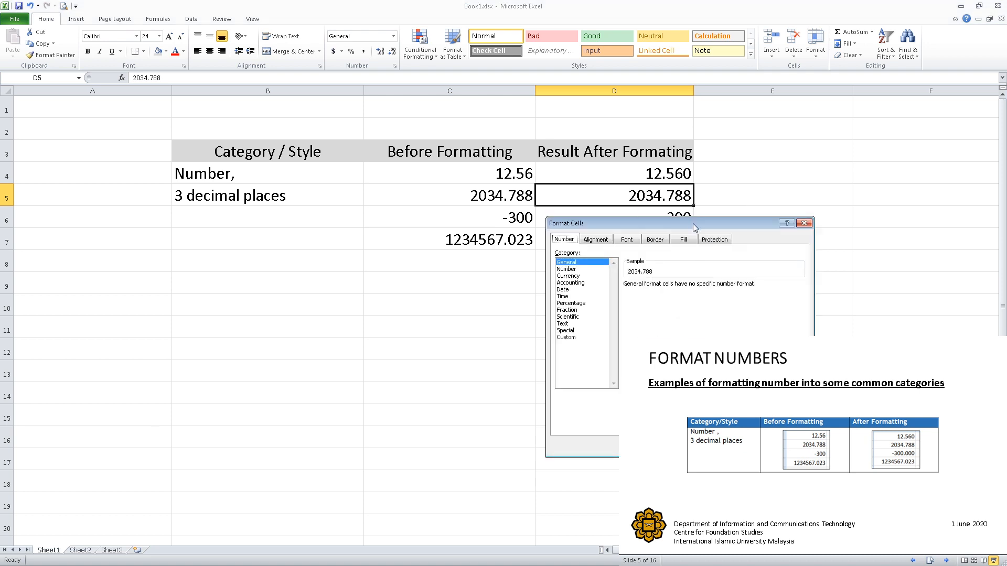
{"action": "left_click_drag", "start_coordinate": [693, 223], "coordinate": [388, 272]}
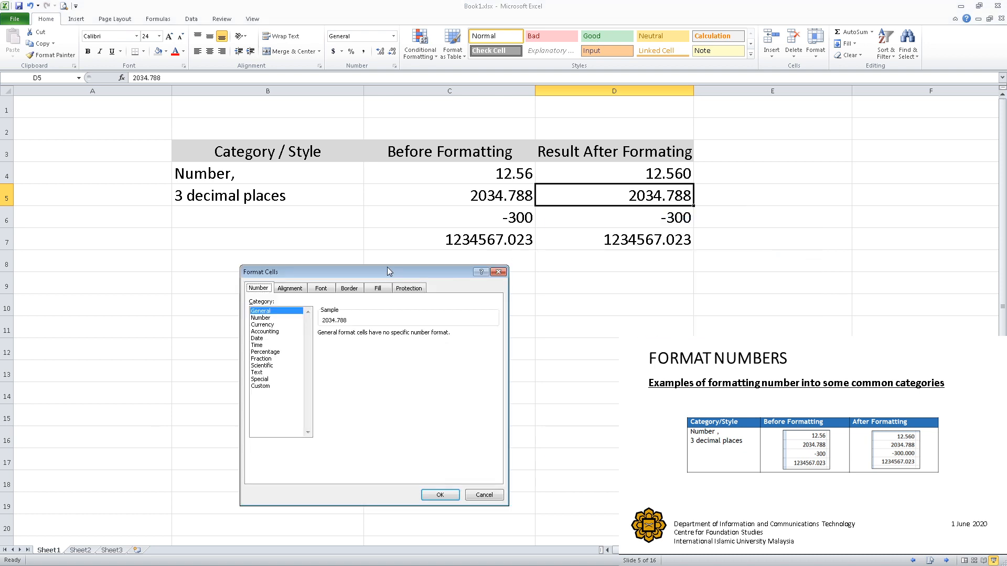
{"action": "left_click", "coordinate": [262, 317]}
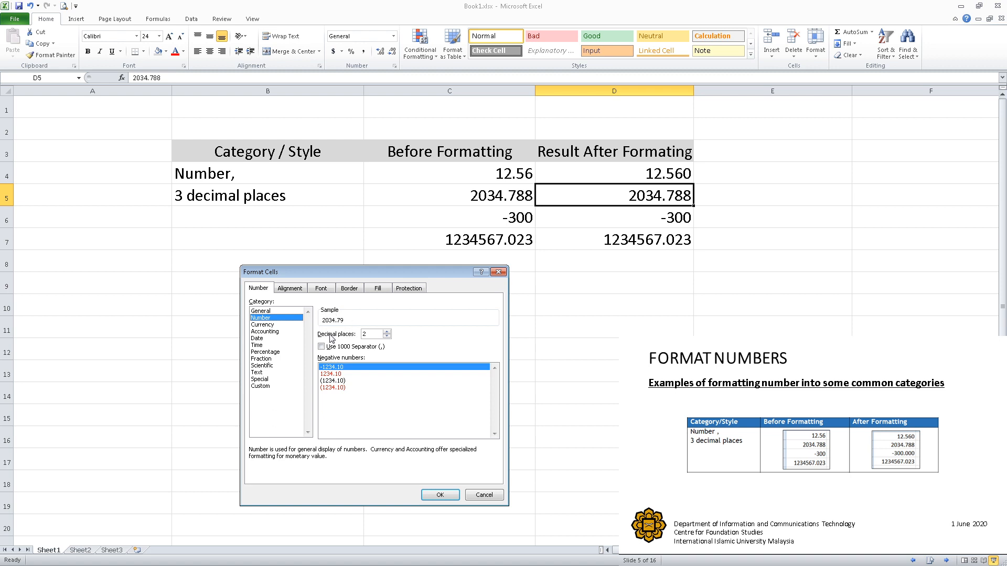
{"action": "left_click", "coordinate": [388, 331]}
{"action": "left_click", "coordinate": [434, 497]}
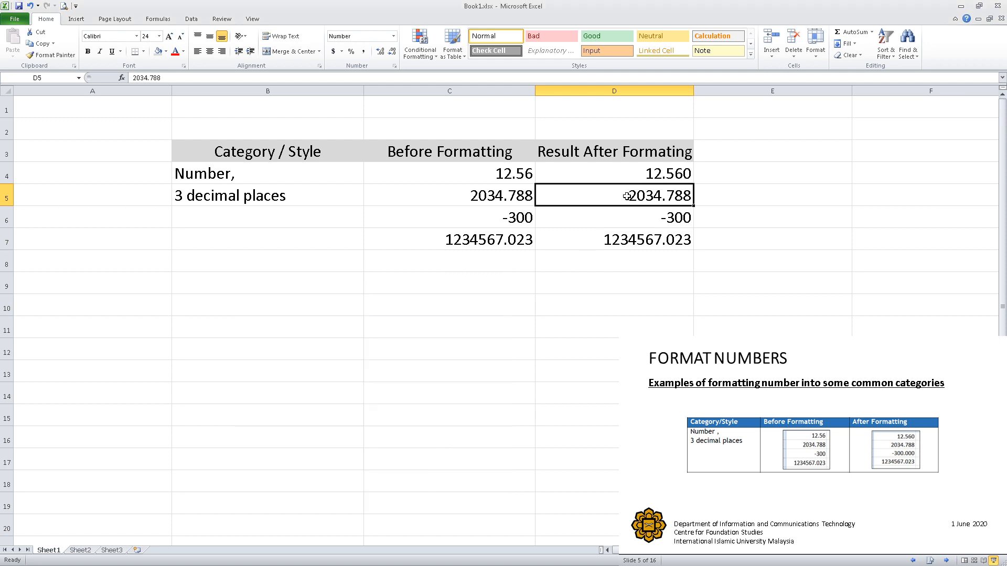
Apply the Number format to cell D6 and increase its decimals to three places.
{"action": "left_click", "coordinate": [677, 218]}
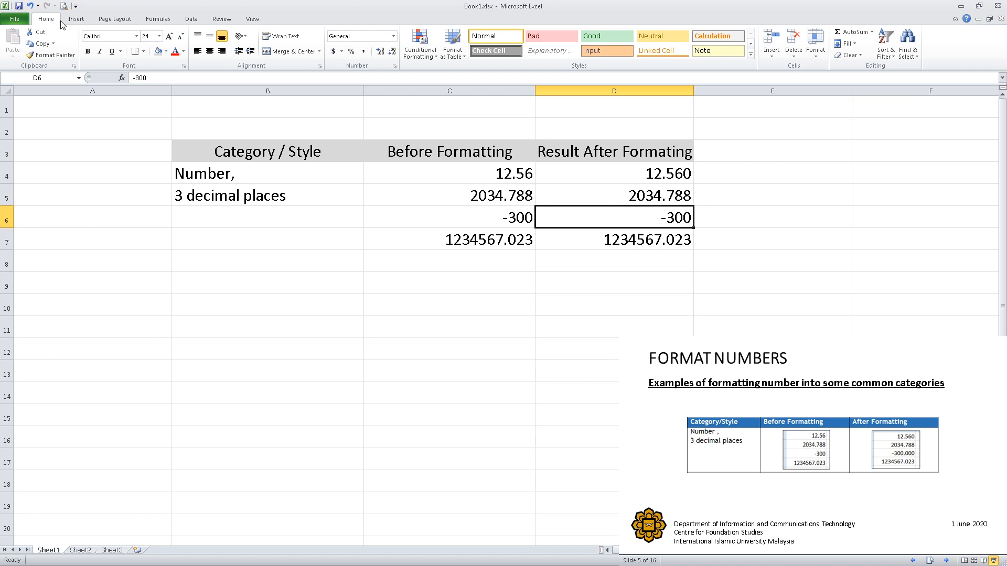
{"action": "left_click", "coordinate": [394, 36]}
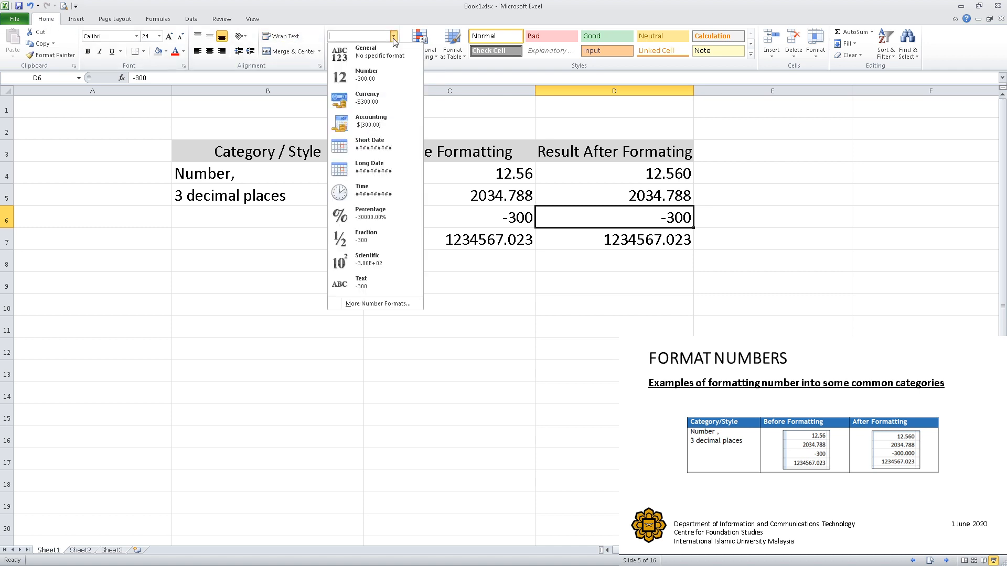
{"action": "left_click", "coordinate": [386, 74]}
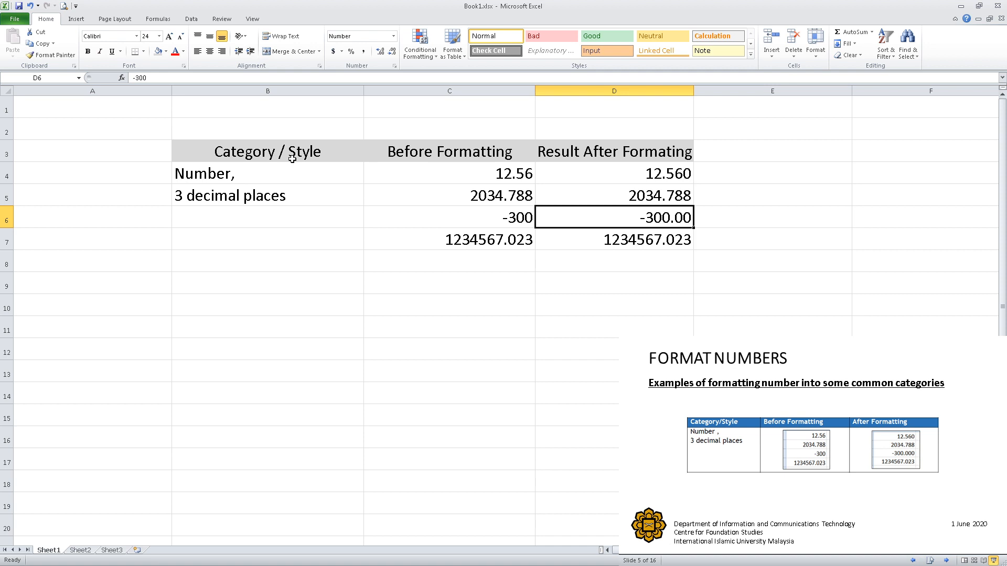
{"action": "left_click", "coordinate": [376, 53]}
Format cell D7 with the Number category and 3 decimal places through the Format Cells dialog.
{"action": "left_click", "coordinate": [623, 240]}
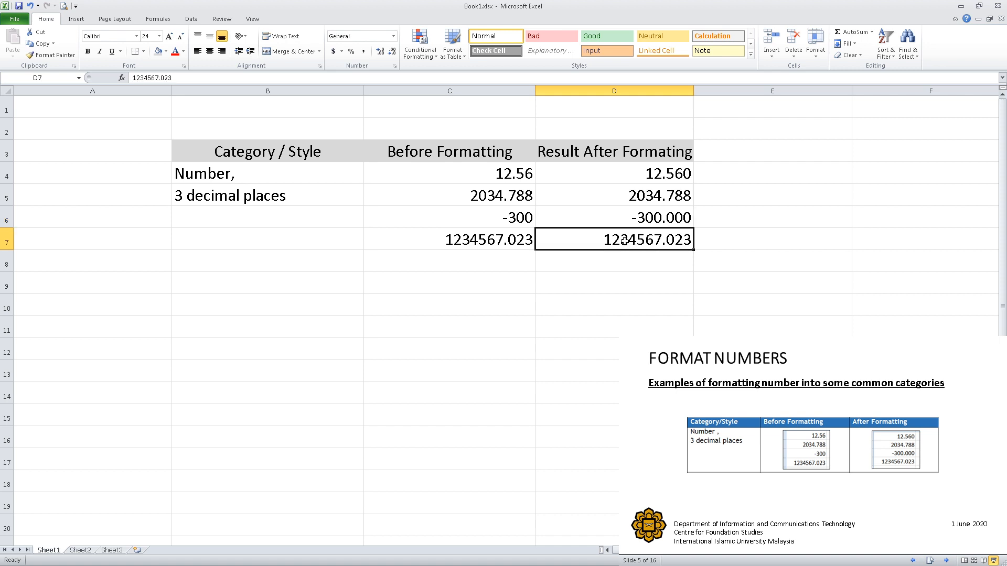
{"action": "right_click", "coordinate": [623, 240]}
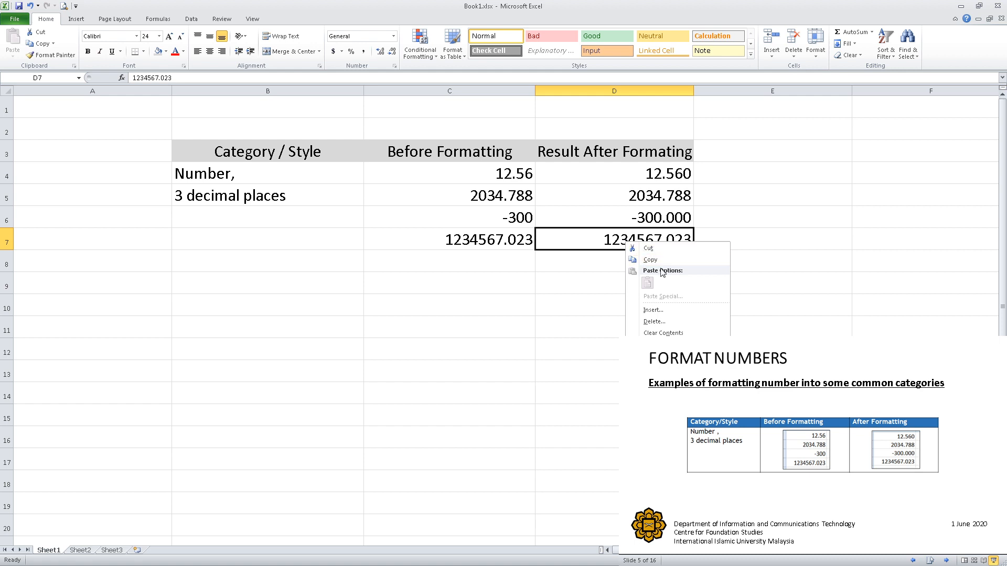
{"action": "left_click", "coordinate": [660, 386]}
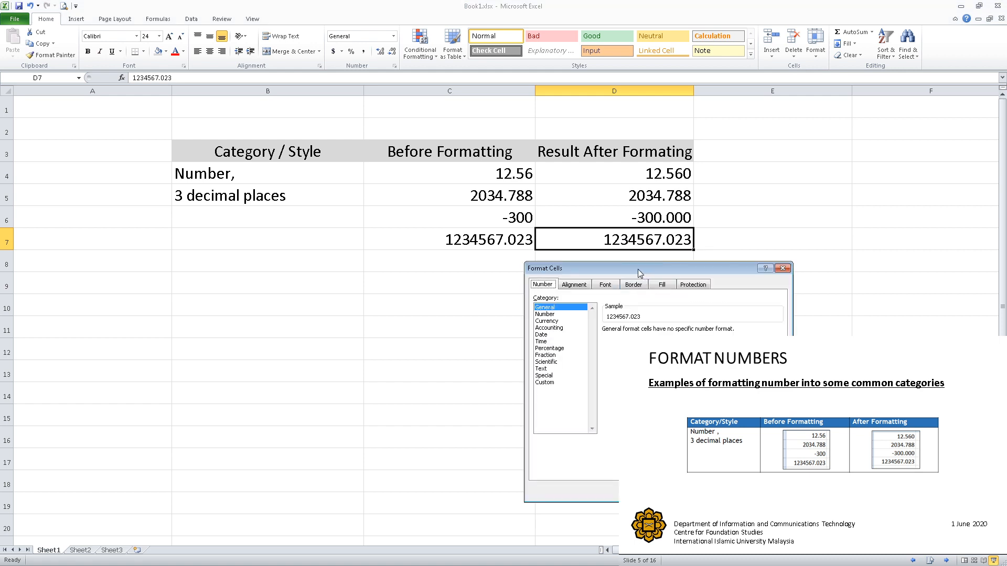
{"action": "left_click_drag", "start_coordinate": [641, 269], "coordinate": [335, 268]}
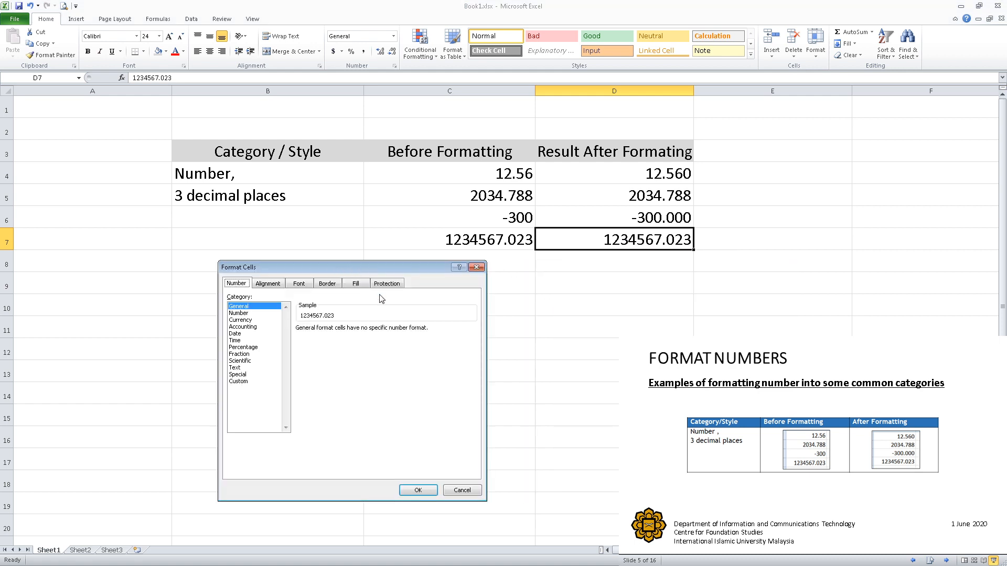
{"action": "left_click", "coordinate": [245, 313]}
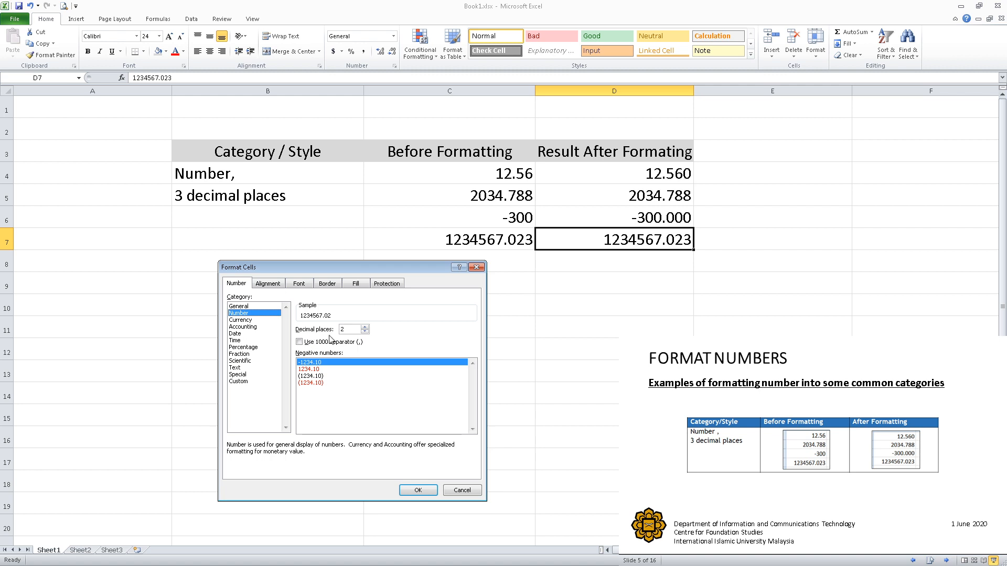
{"action": "left_click", "coordinate": [365, 327]}
{"action": "left_click", "coordinate": [416, 490]}
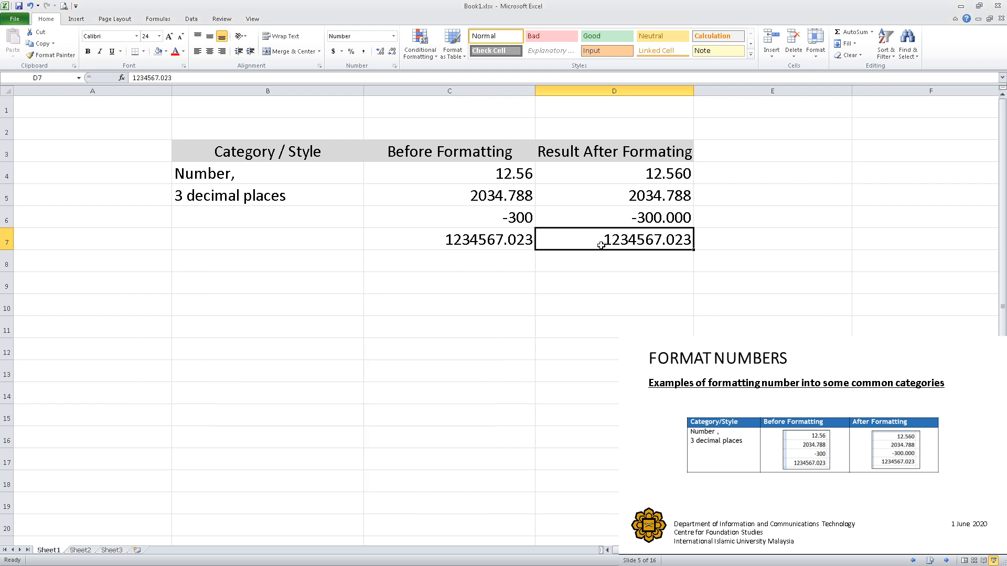